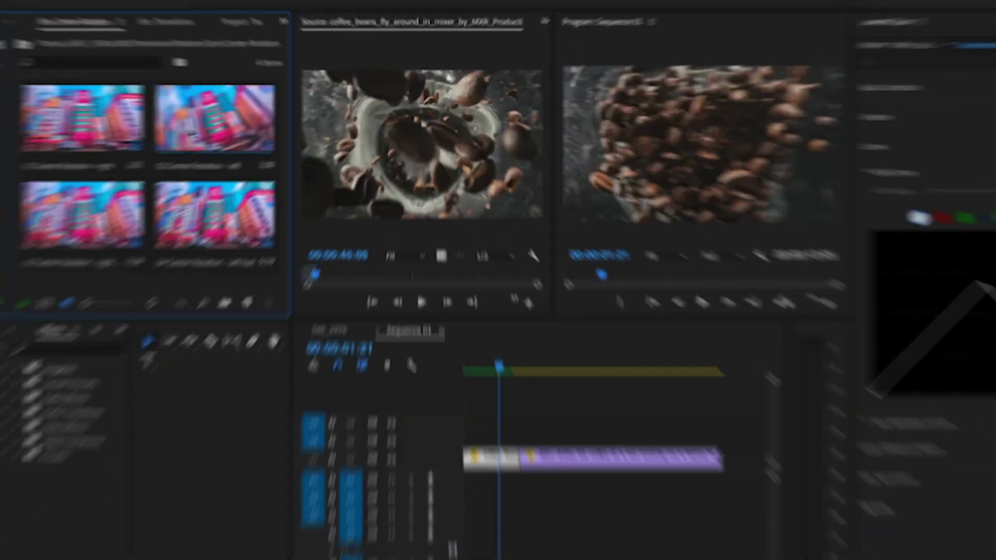
Drop a transition clip onto the upper video tracks and play the sequence
left_click_drag(173, 121, 529, 447)
key("space")
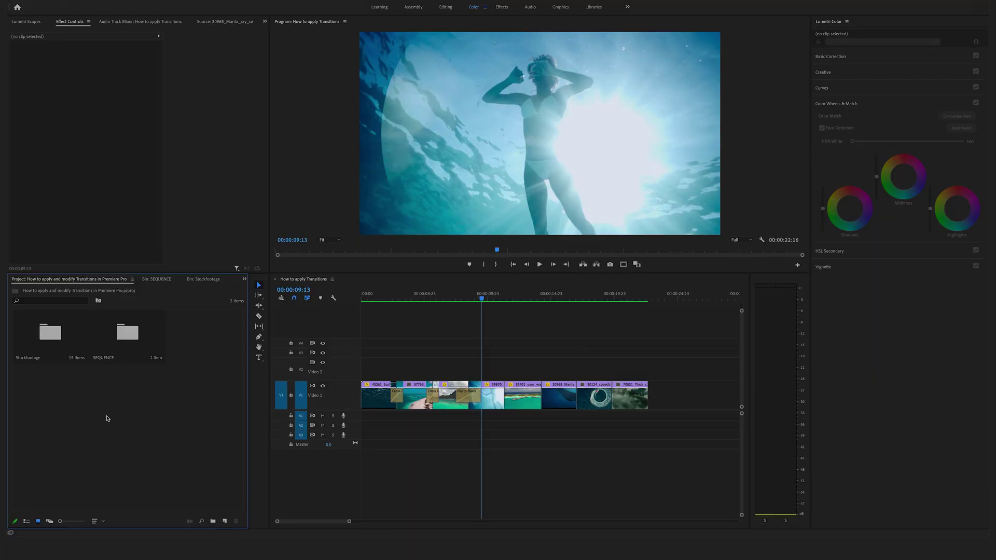
Open the Import dialog from the File menu
double_click(109, 423)
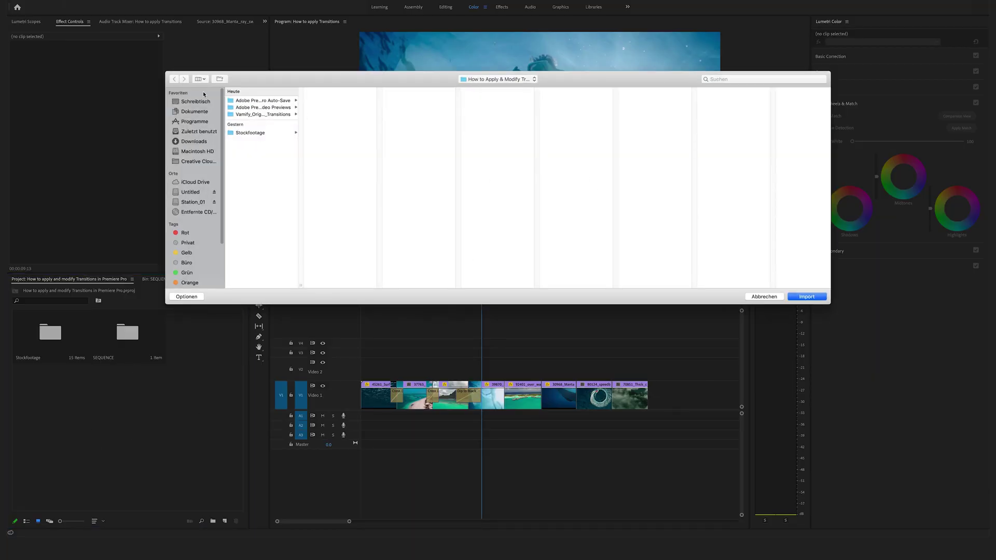
left_click(798, 296)
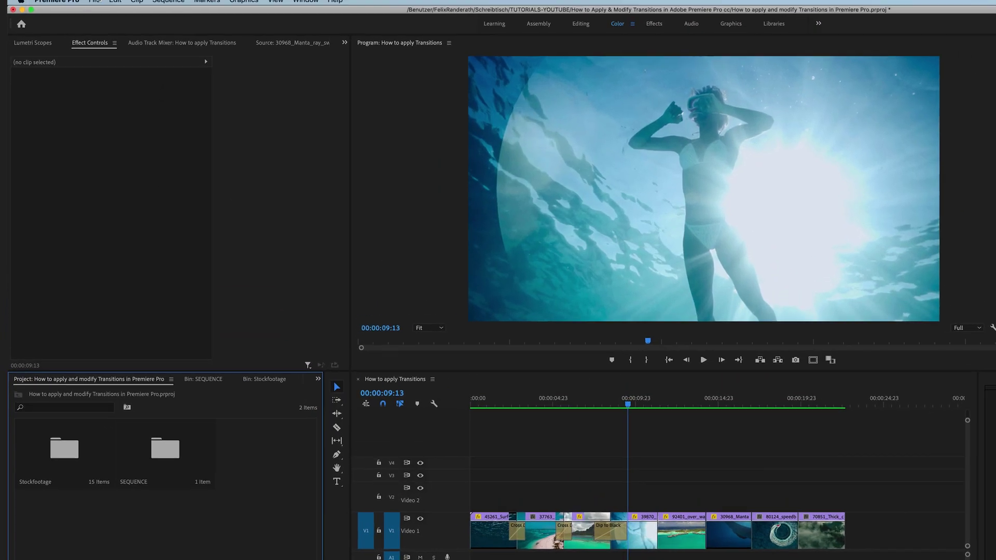
left_click(74, 1)
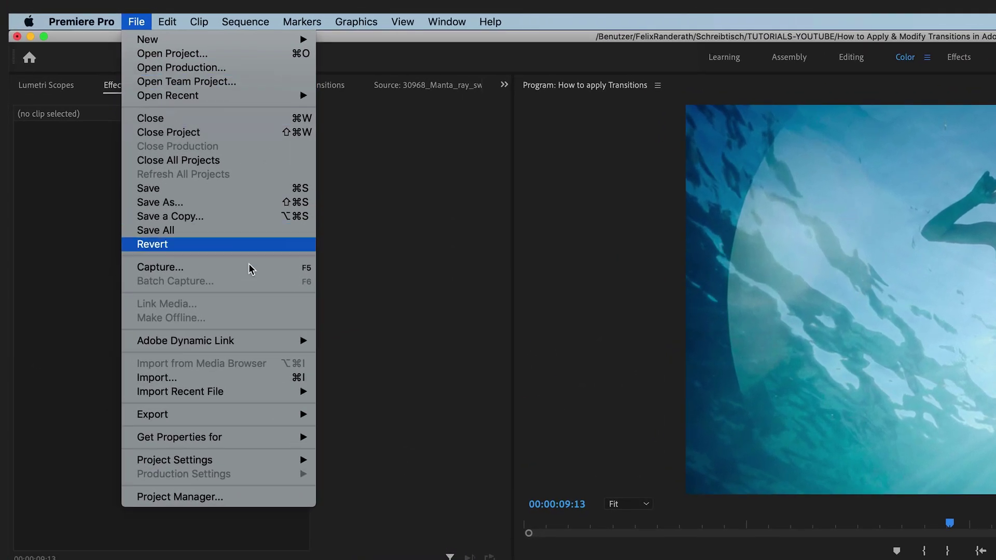
left_click(236, 384)
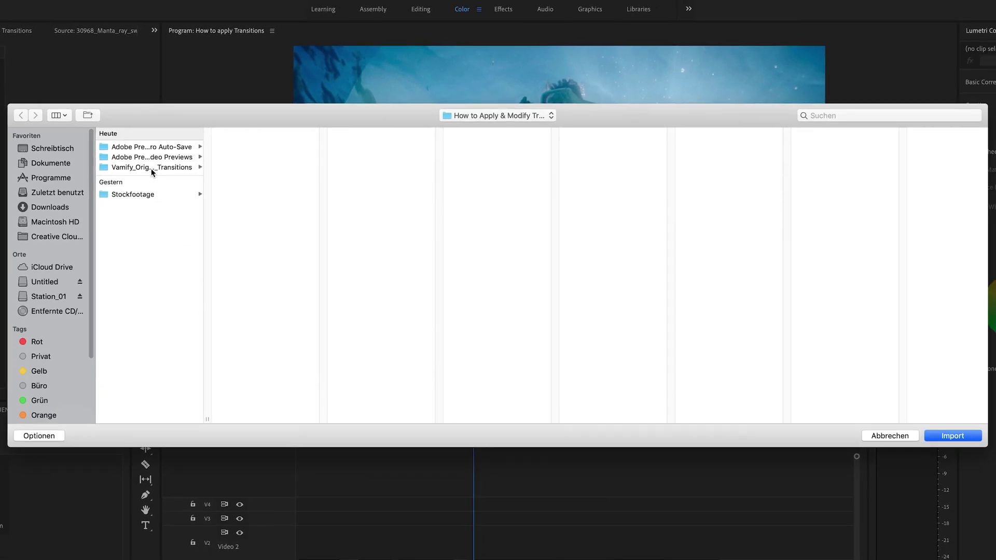
Browse to Vamify_Originals_Transitions > Main-Project and import the 4K-UltraHD 3840x2160 .prproj file
left_click(151, 168)
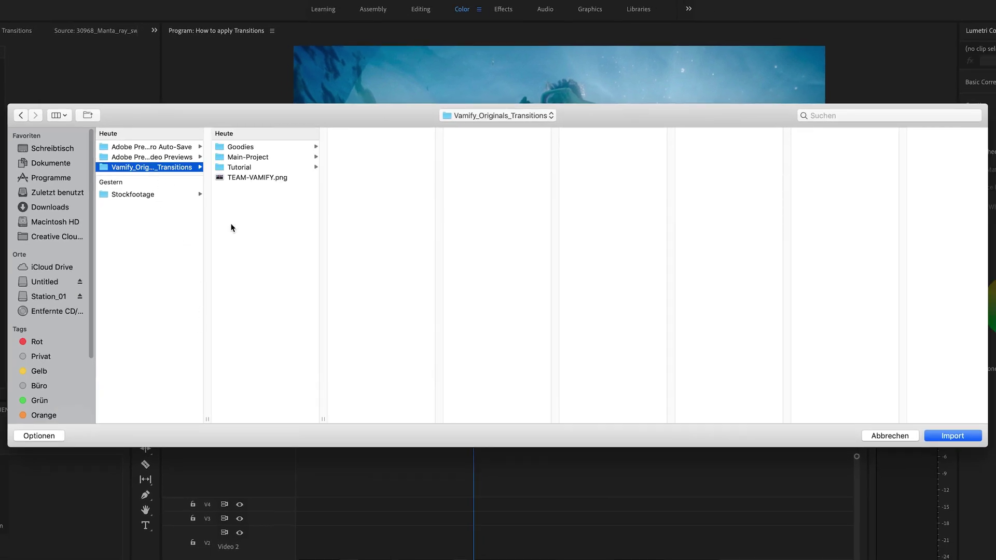
left_click(310, 156)
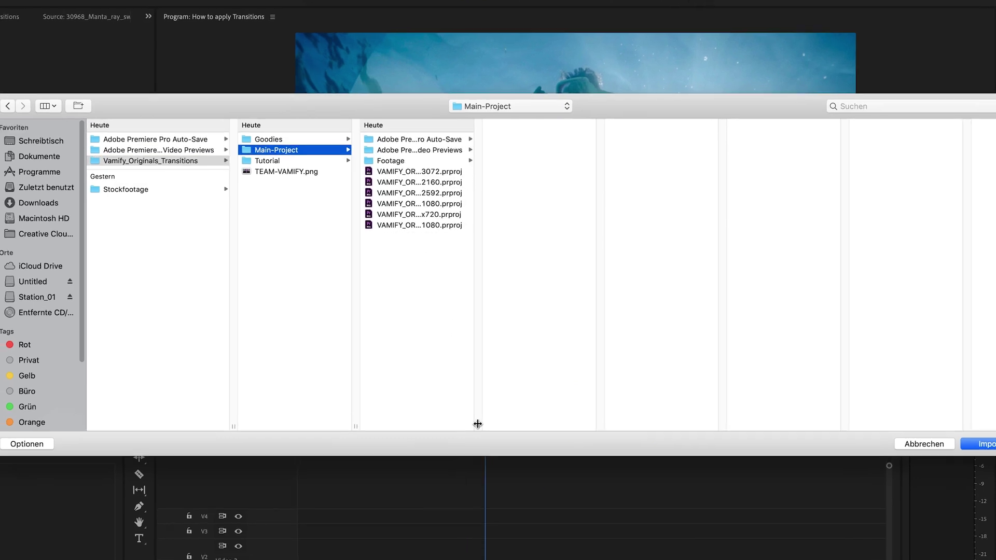
left_click_drag(477, 424, 636, 426)
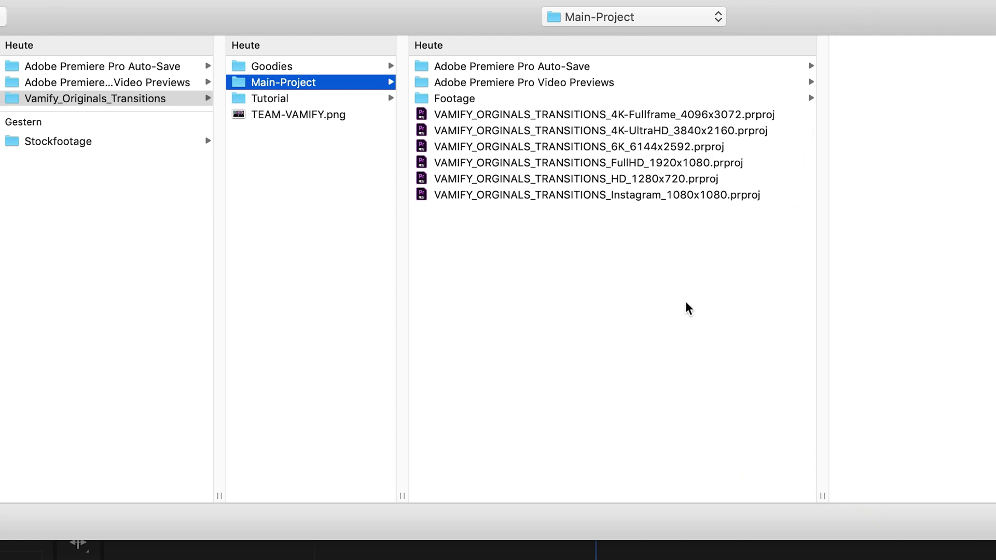
left_click(639, 133)
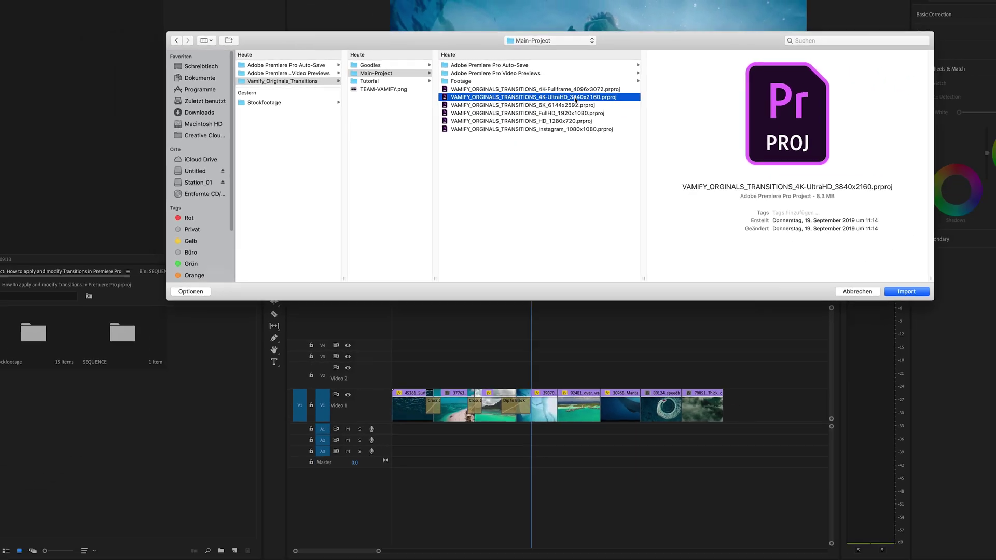
left_click_drag(612, 108, 168, 480)
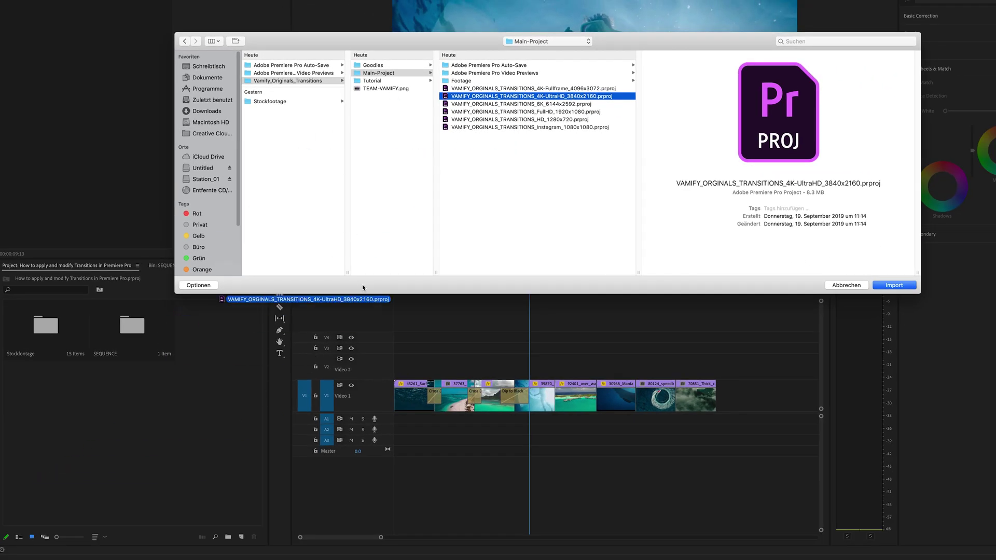
left_click(879, 286)
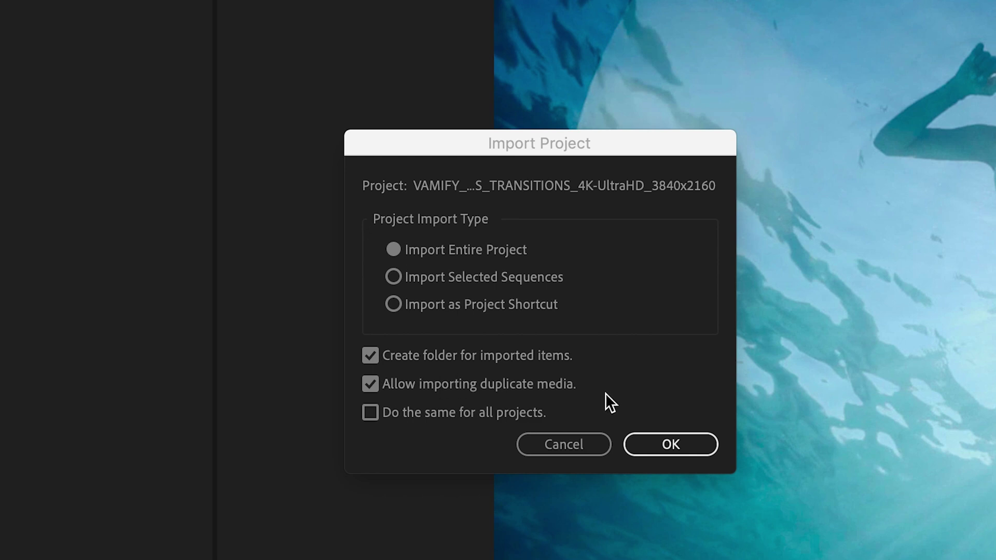
Import the entire project, relink the missing Swish-01.wav, and skip all missing preview files
left_click(694, 450)
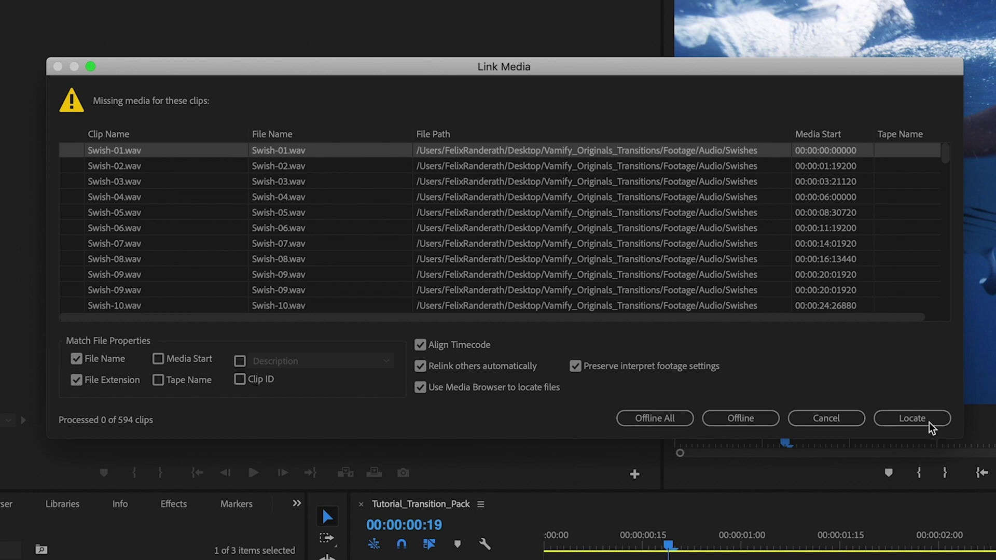
left_click(929, 421)
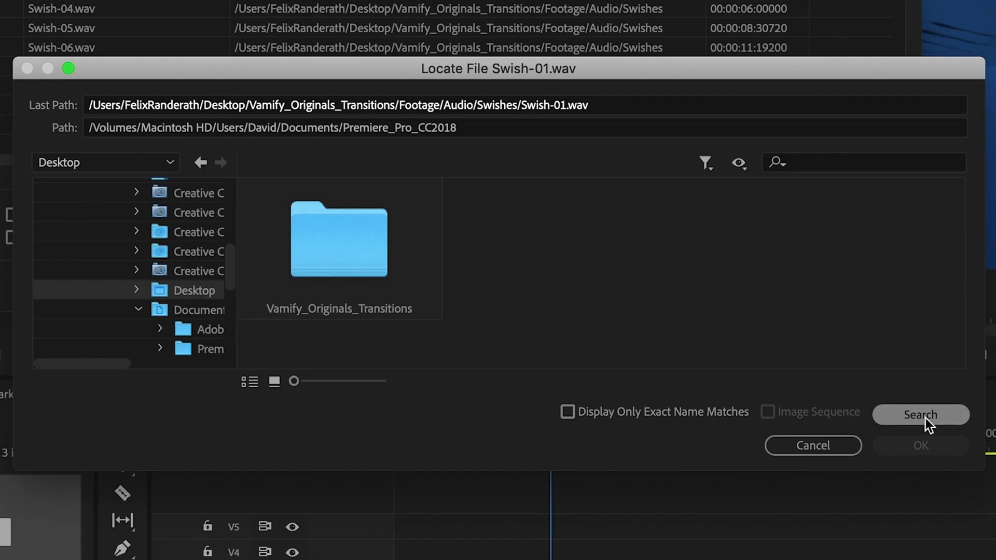
left_click(926, 419)
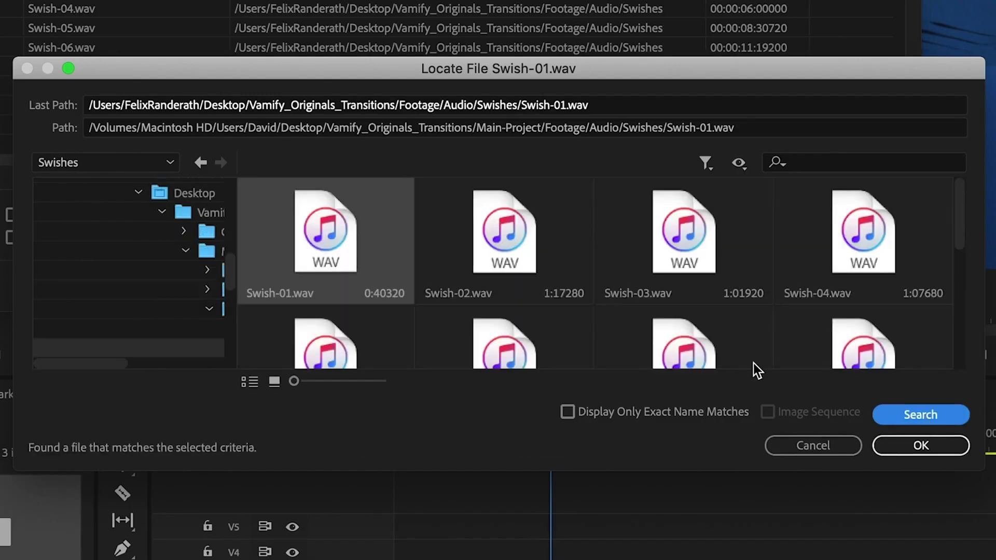
left_click(954, 449)
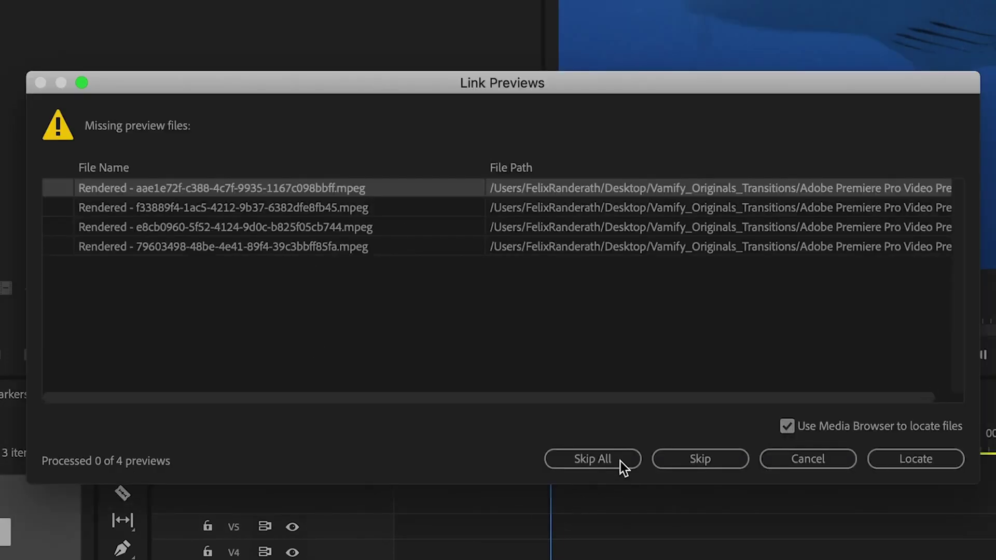
left_click(602, 461)
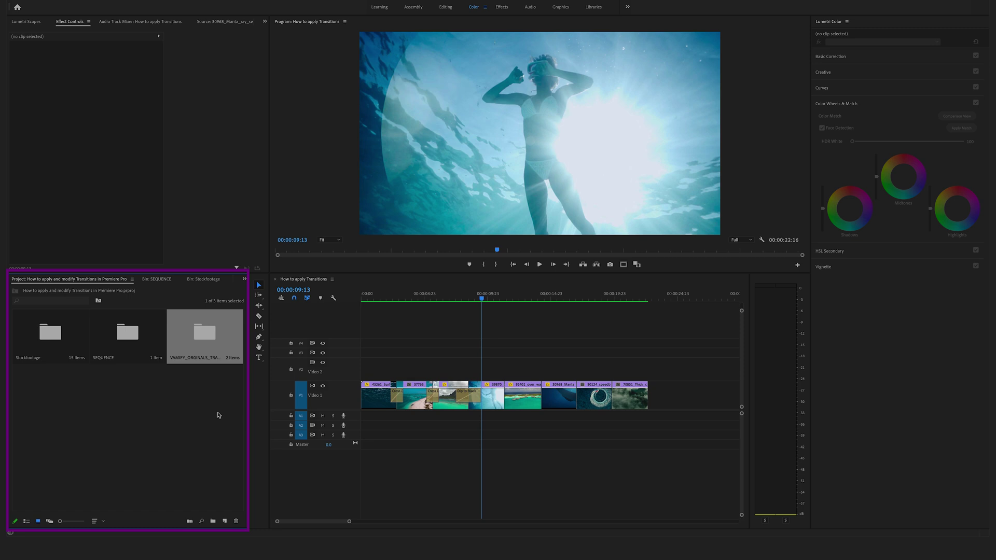
Open the imported Transitions > Zoom > Power Zoom bin and show its clips in Icon View
double_click(216, 337)
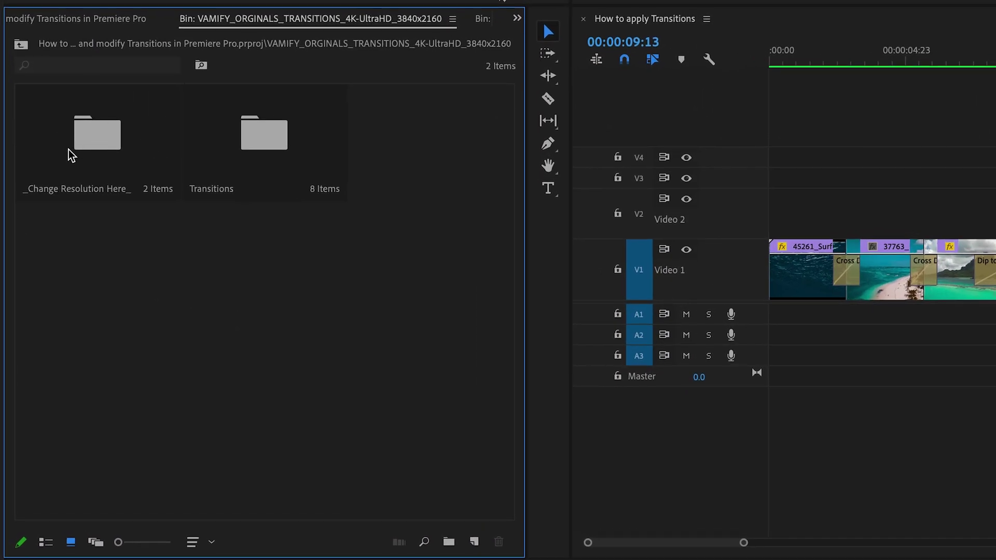
left_click(269, 135)
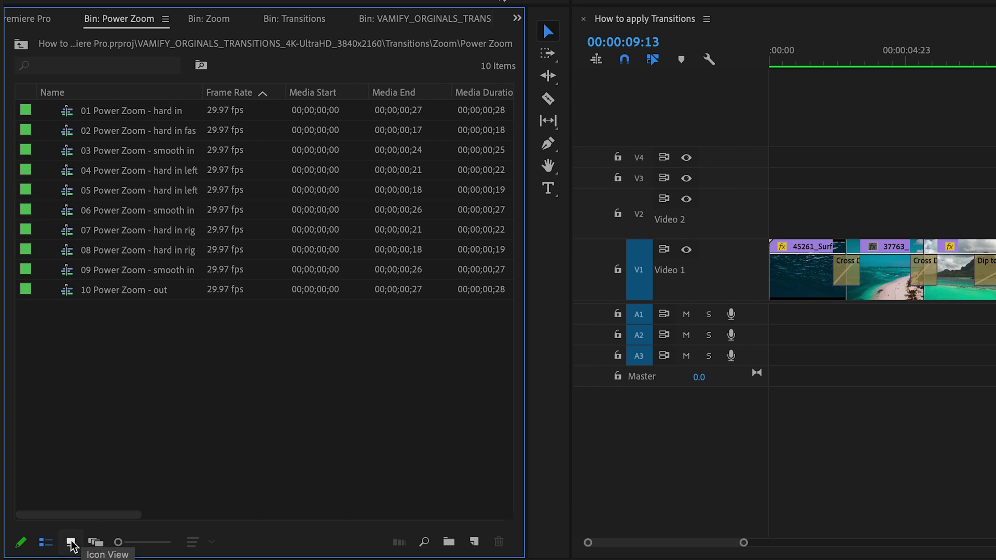
left_click(71, 543)
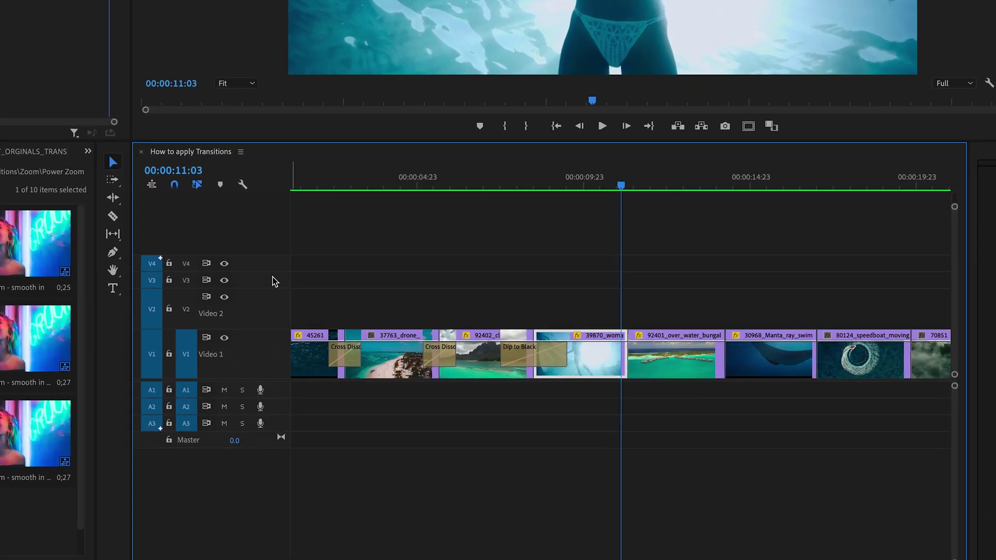
Turn off 'Insert and overwrite sequences as nests' and unpatch the V1 source track
left_click(92, 132)
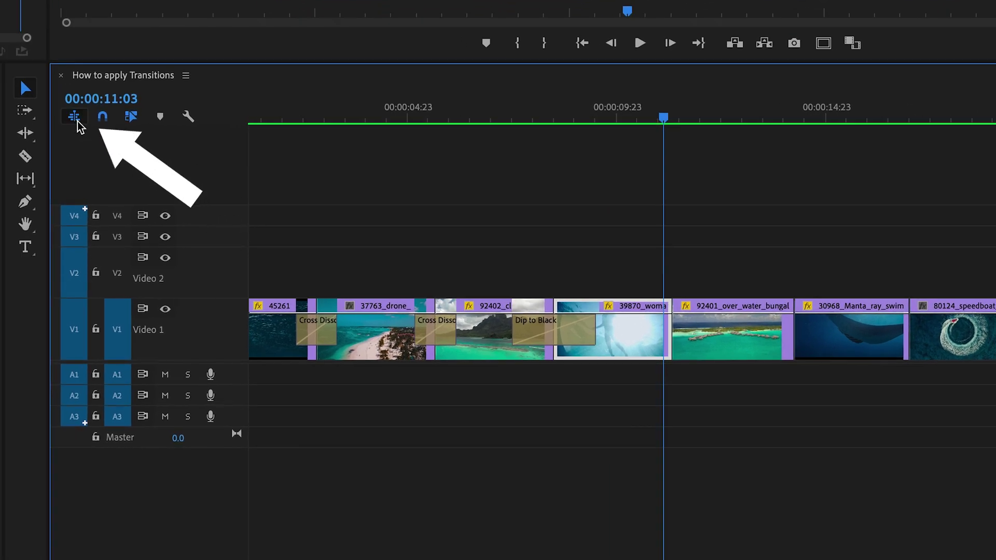
left_click(76, 119)
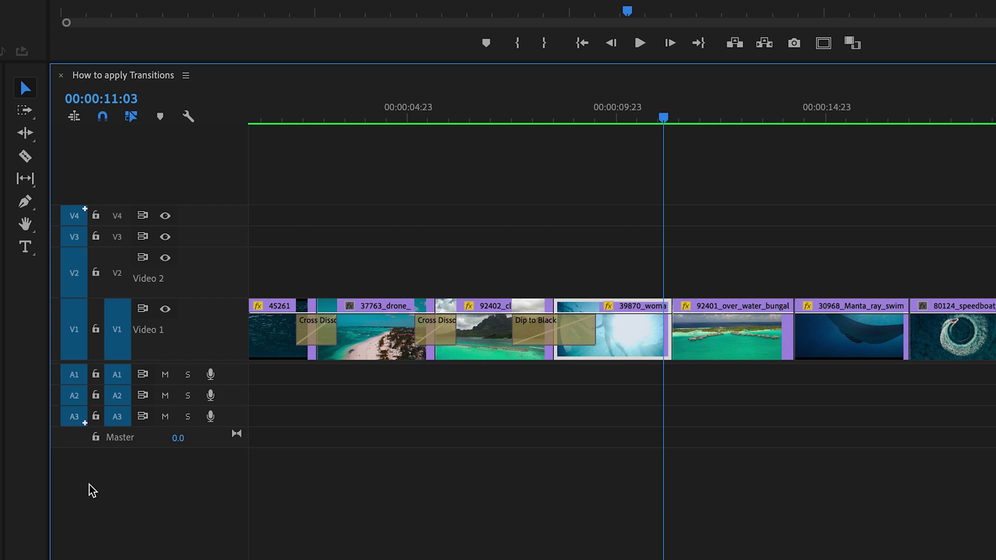
left_click(75, 346)
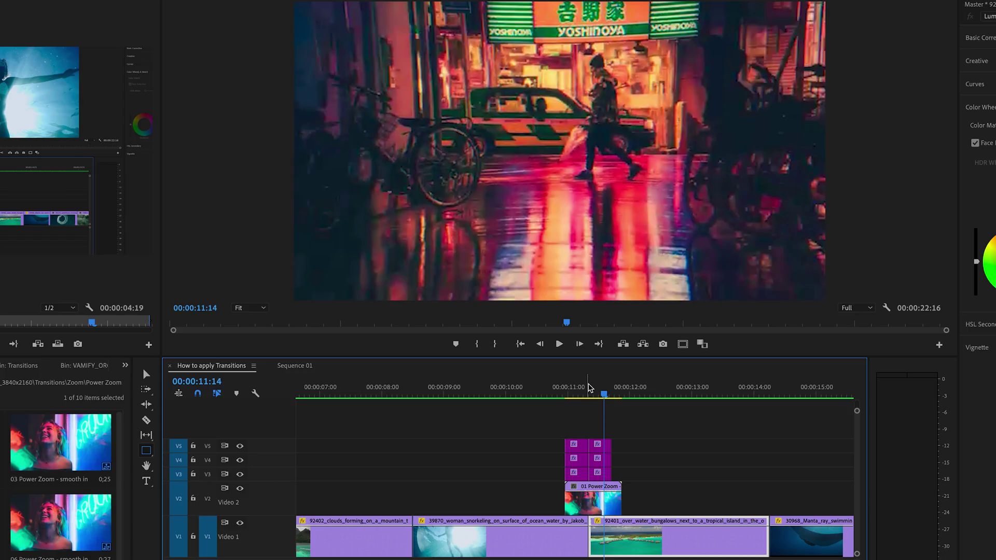
left_click_drag(590, 389, 604, 391)
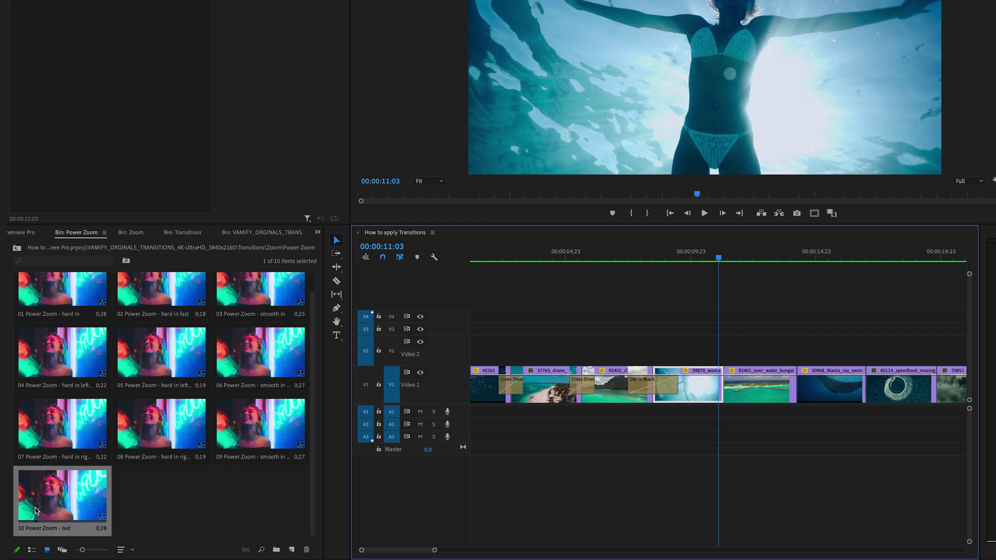
Place 10 Power Zoom - out over the snorkeling-to-bungalow cut and preview it
left_click_drag(56, 507, 725, 354)
left_click_drag(435, 550, 408, 550)
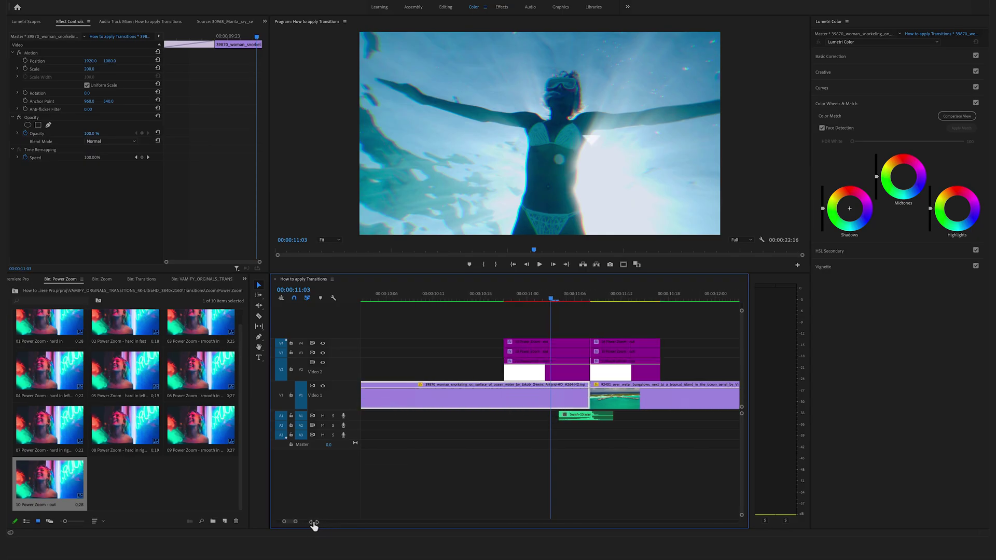
left_click_drag(314, 525, 313, 525)
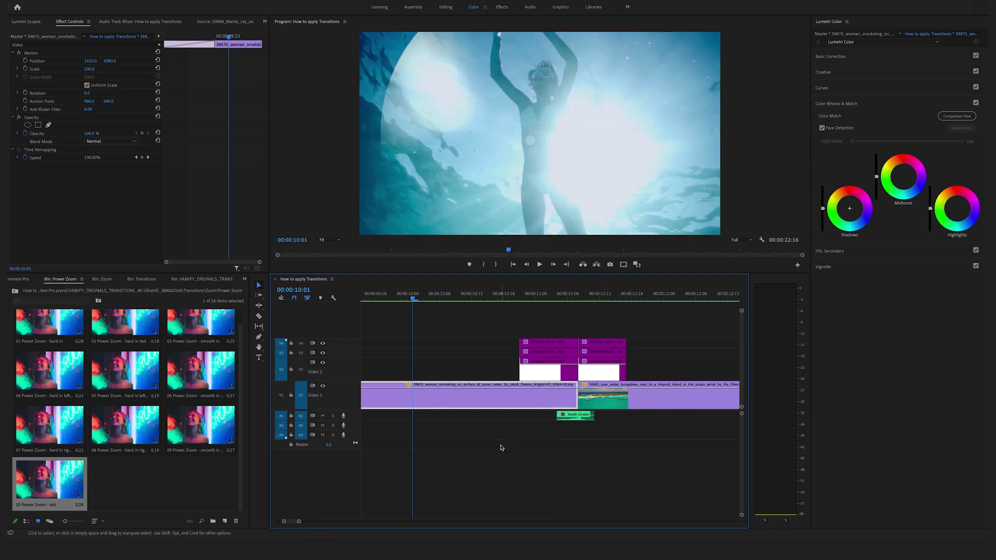
key("space")
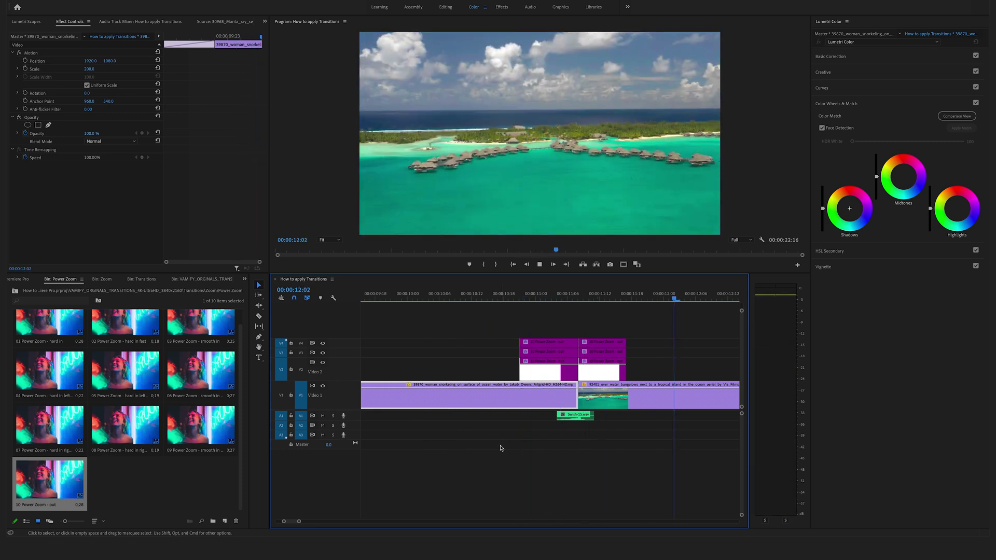
left_click(434, 294)
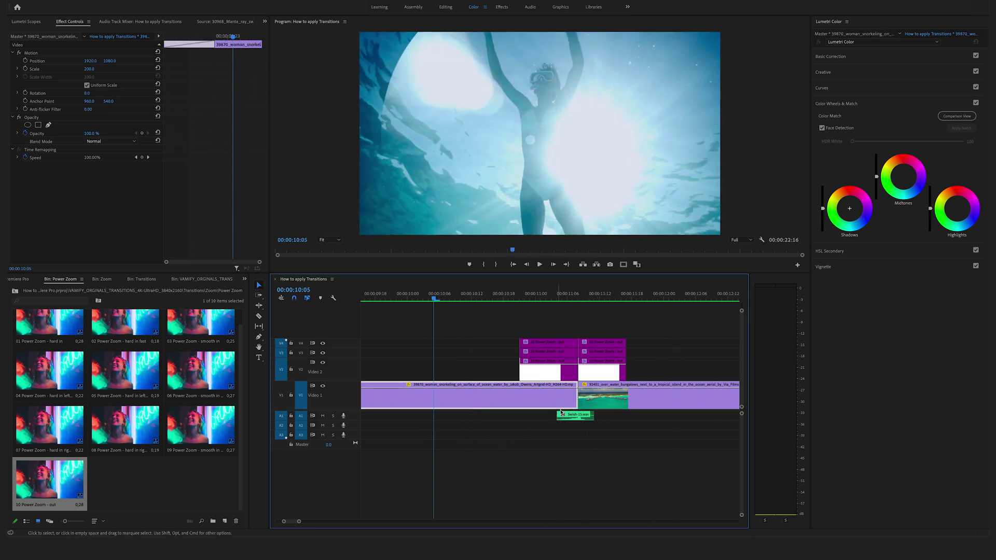
key("space")
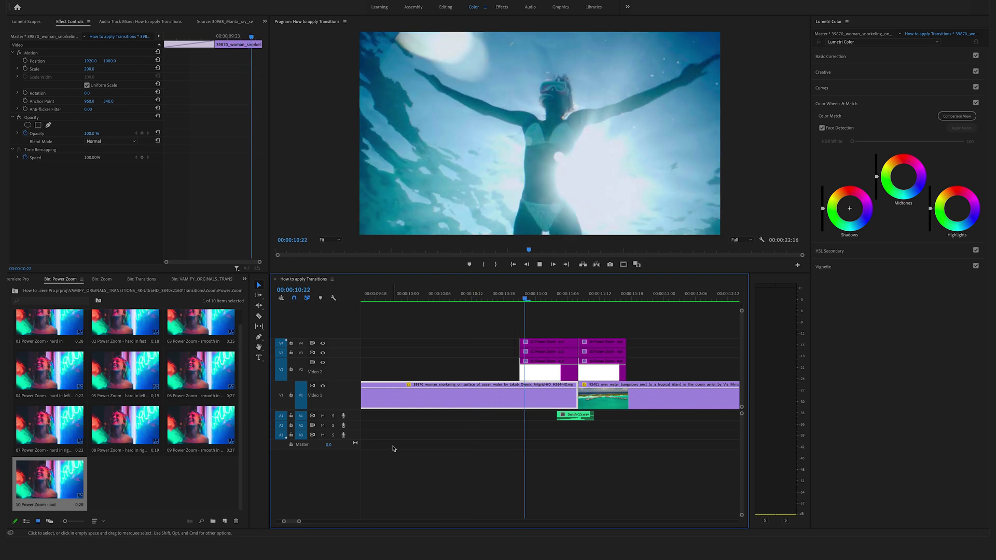
key("space")
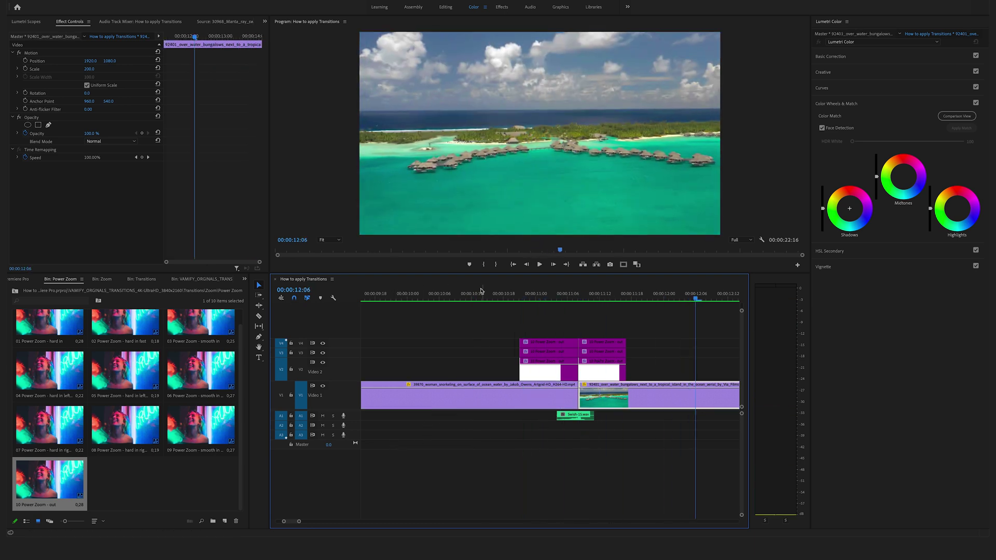
left_click_drag(481, 291, 444, 295)
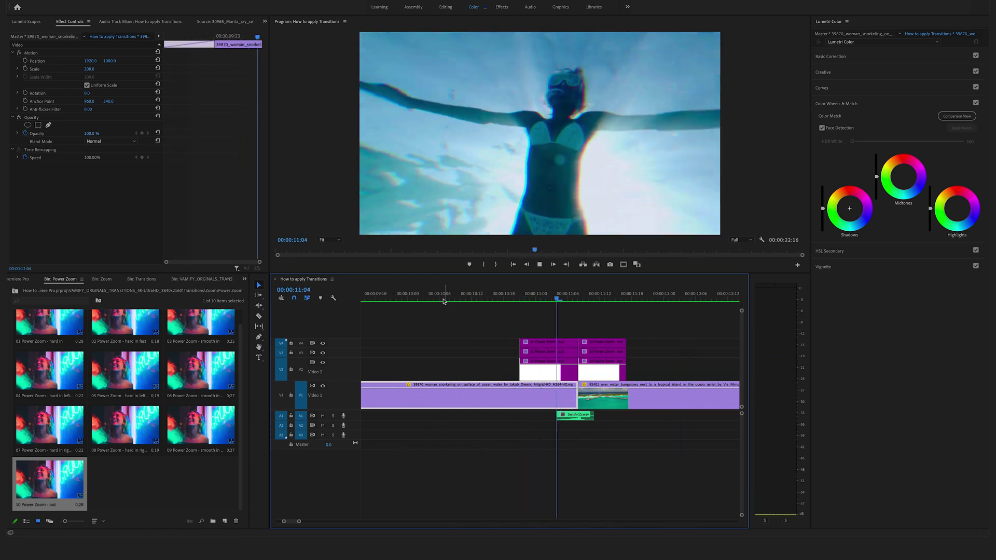
Replay the Power Zoom transition from before the cut, then return to the Zoom bin
key("space")
left_click(444, 301)
key("space")
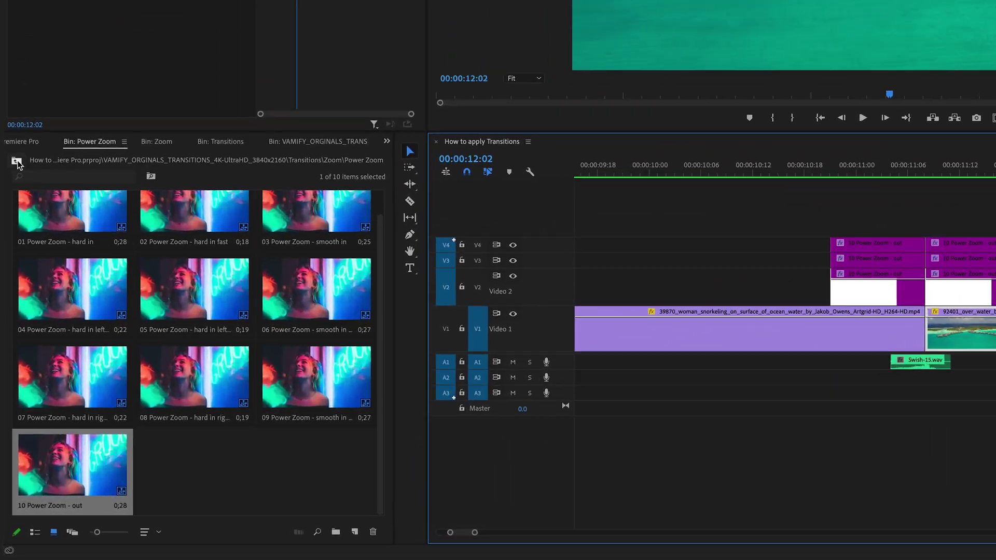
left_click(16, 243)
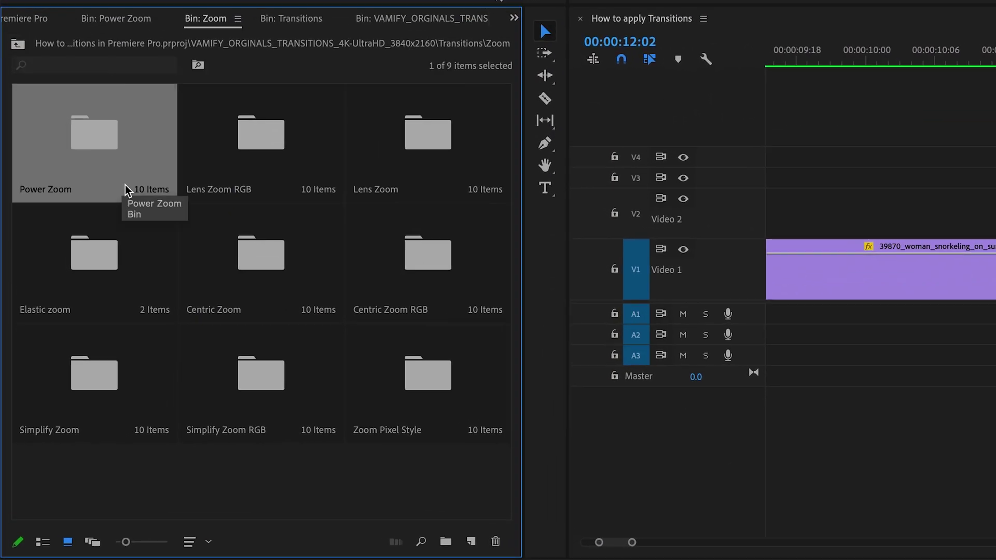
Navigate from the Transitions bin into Rotation/Spin > Center Rotation
left_click(18, 44)
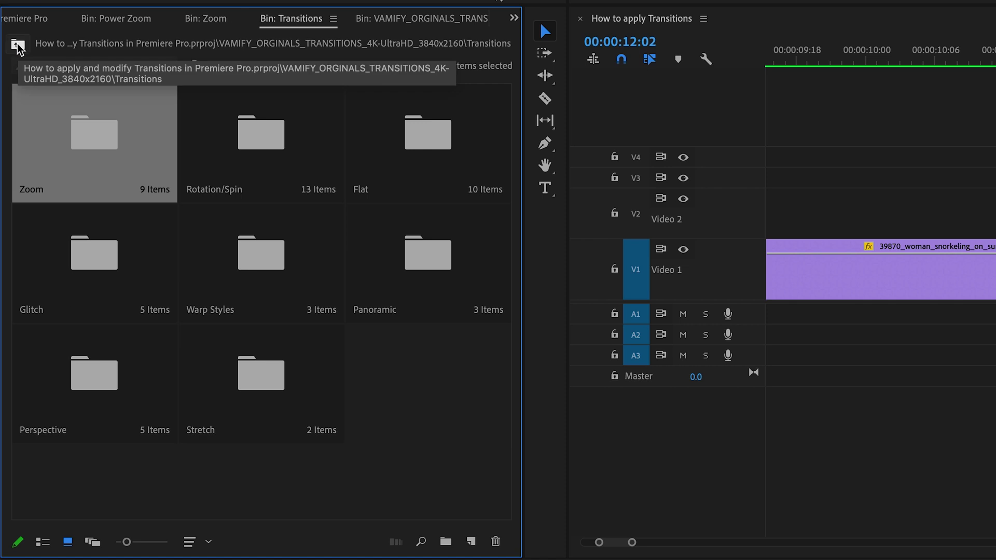
double_click(254, 136)
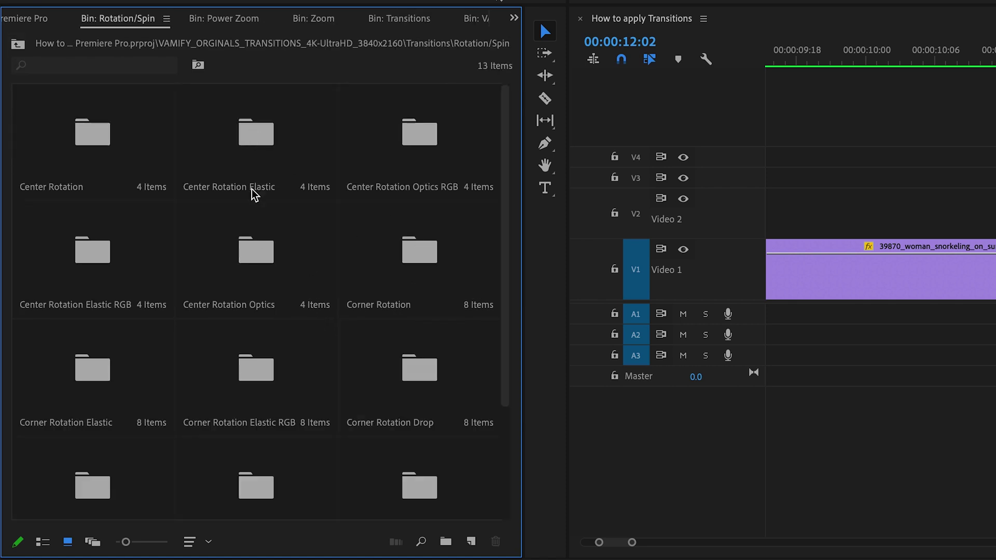
left_click(85, 133)
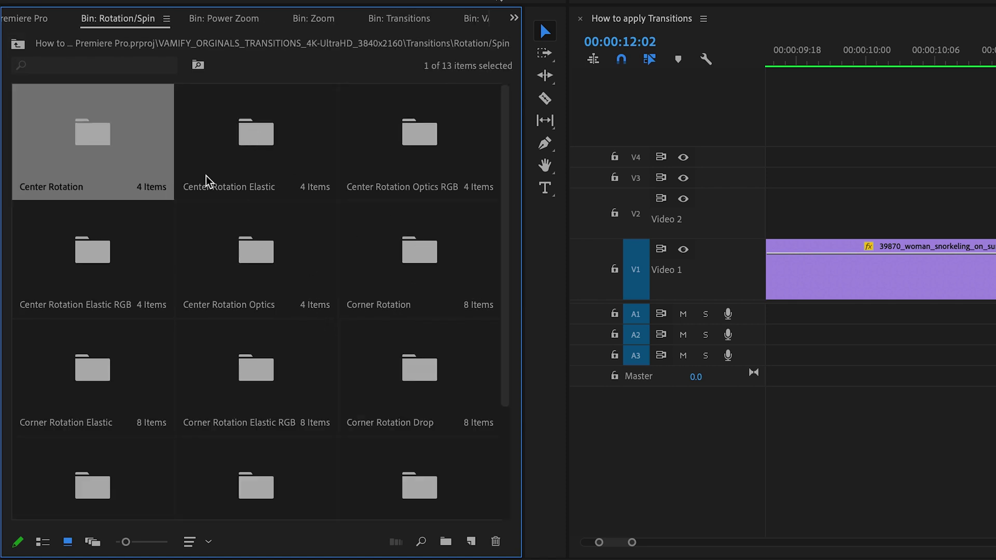
double_click(87, 143)
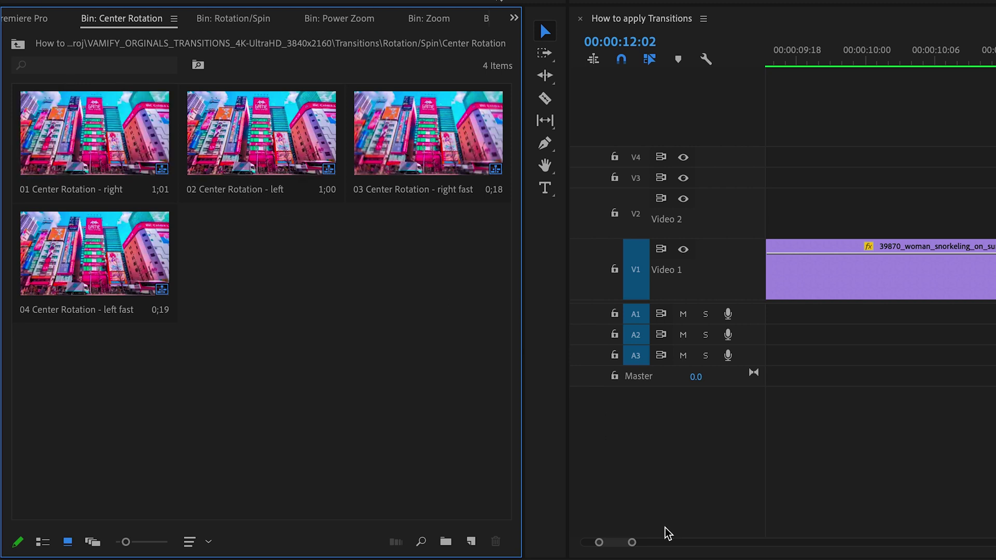
left_click_drag(629, 543, 658, 543)
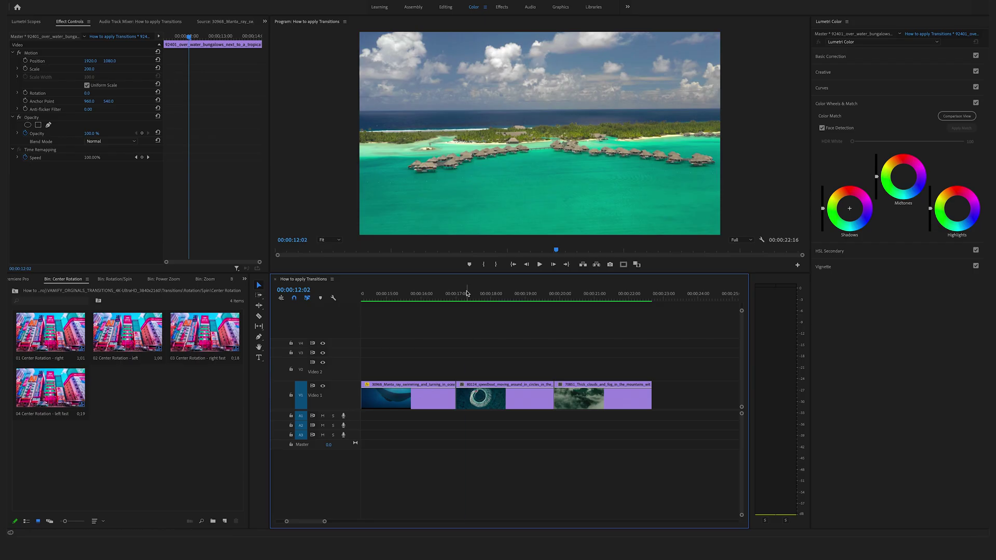
Place 01 Center Rotation - right on V2 over the speedboat/clouds cut at 20:00 and preview it
left_click_drag(467, 294, 521, 298)
left_click_drag(46, 332, 555, 373)
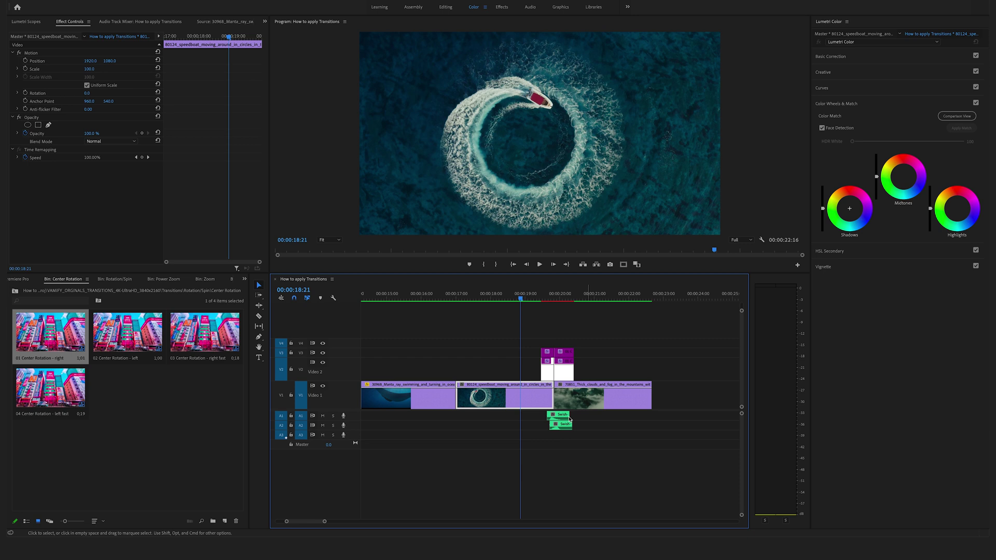
key("=")
key("space")
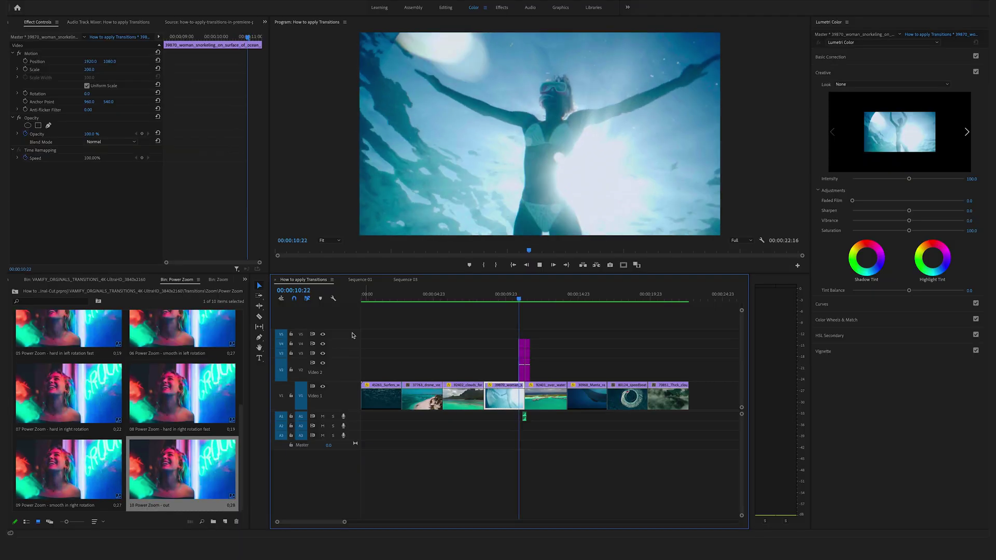
Stop playback on the over-water bungalows clip at 00:00:11:11 and go up to the main VAMIFY bin
left_click(527, 297)
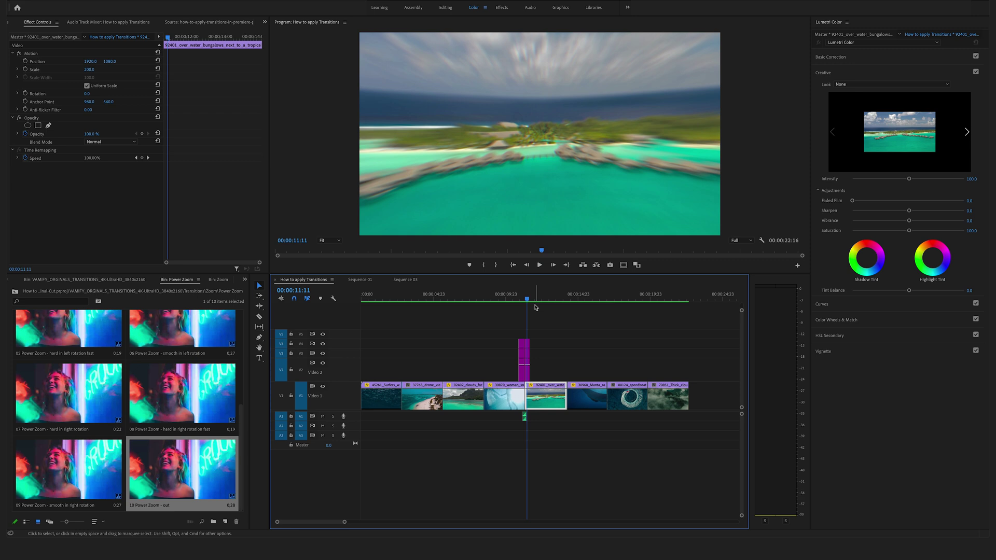
left_click(84, 279)
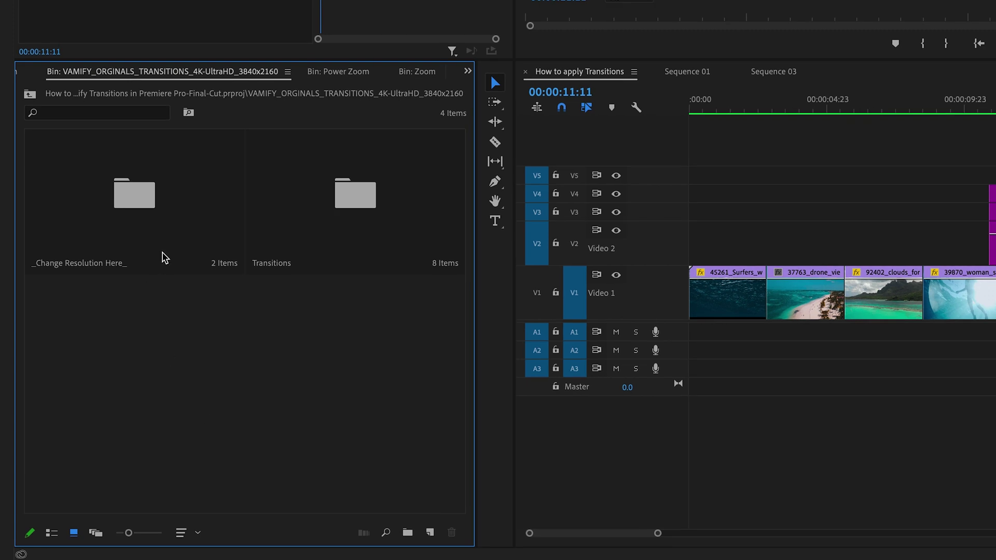
In the _Change Resolution Here_ bin, start Replace Footage on the first 3840-2160-Sequence.gif clip
double_click(141, 199)
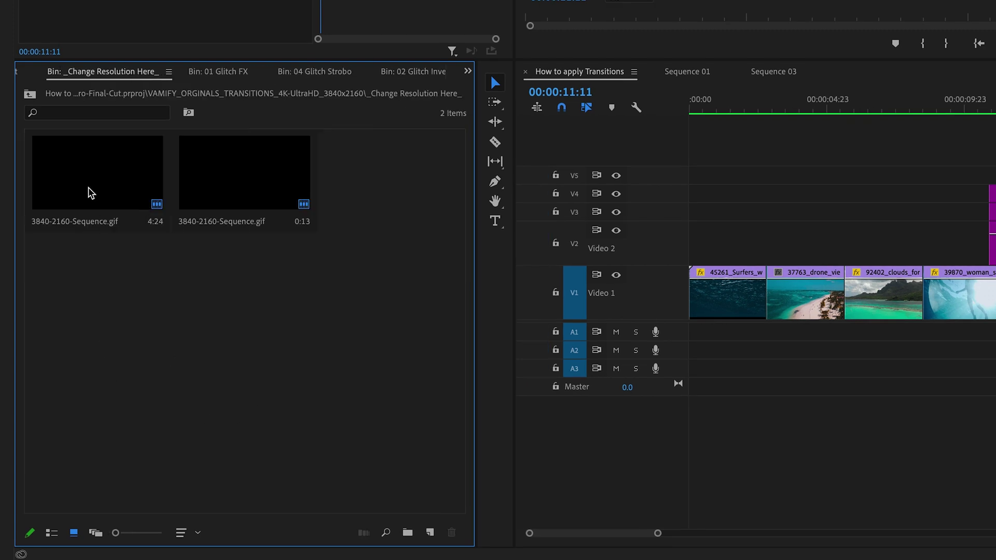
left_click(91, 191)
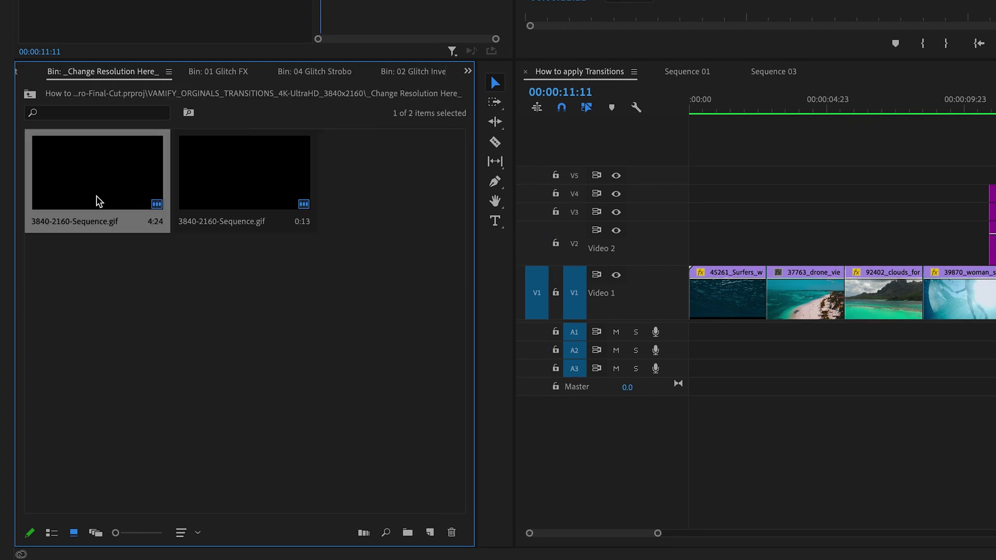
right_click(98, 201)
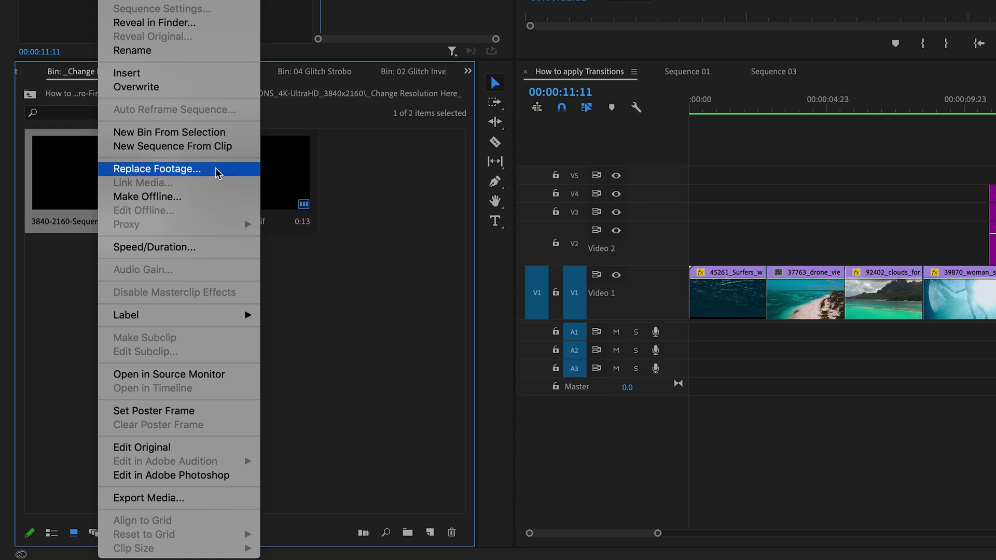
left_click(157, 169)
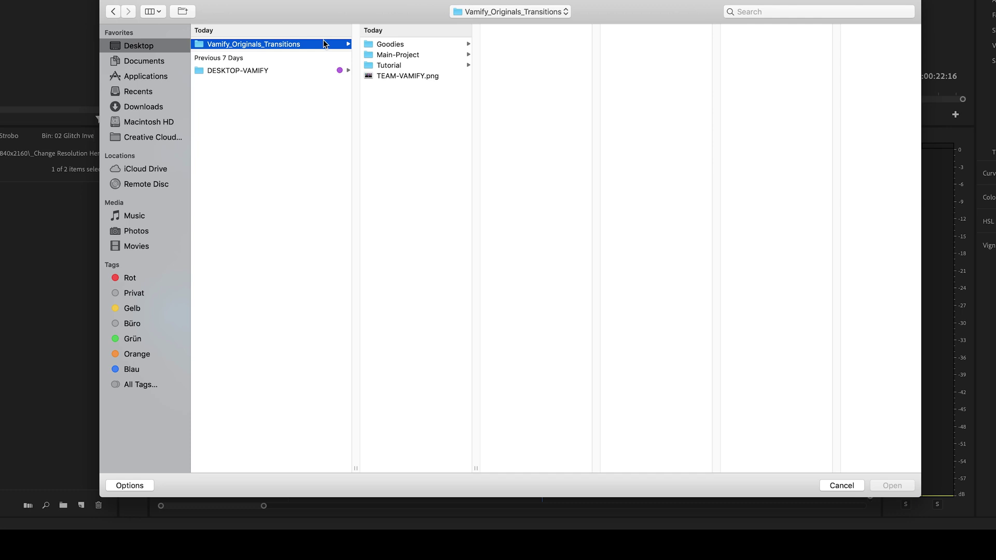
Replace it with 1080-1920-Sequence-Instagram-Story.gif from Main-Project > Footage > Change Resolution-Gif's
left_click(423, 55)
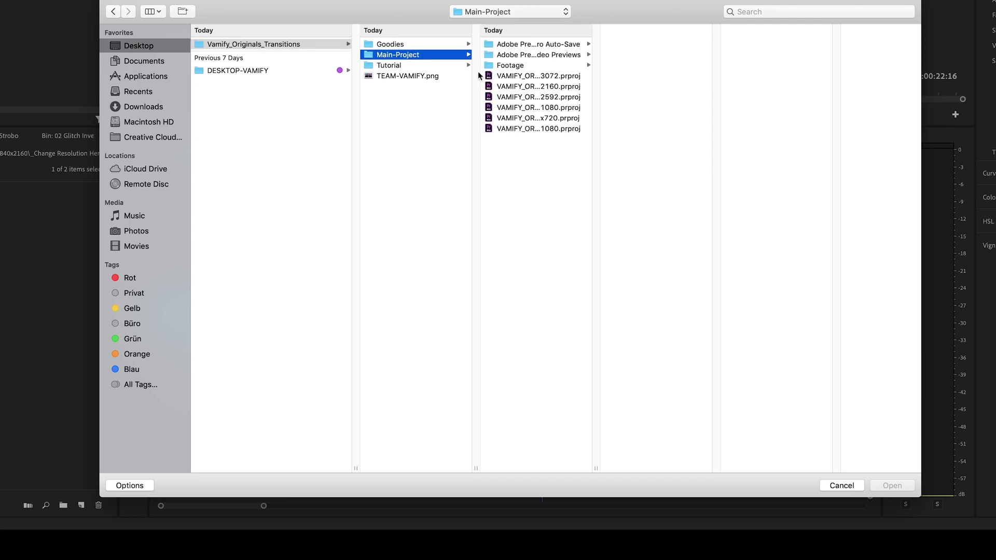
left_click(537, 65)
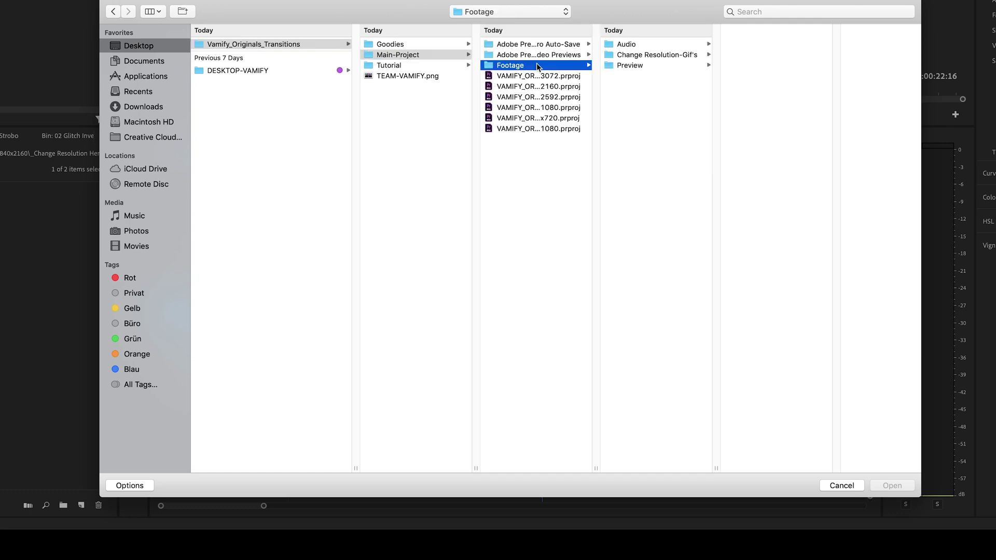
left_click(680, 57)
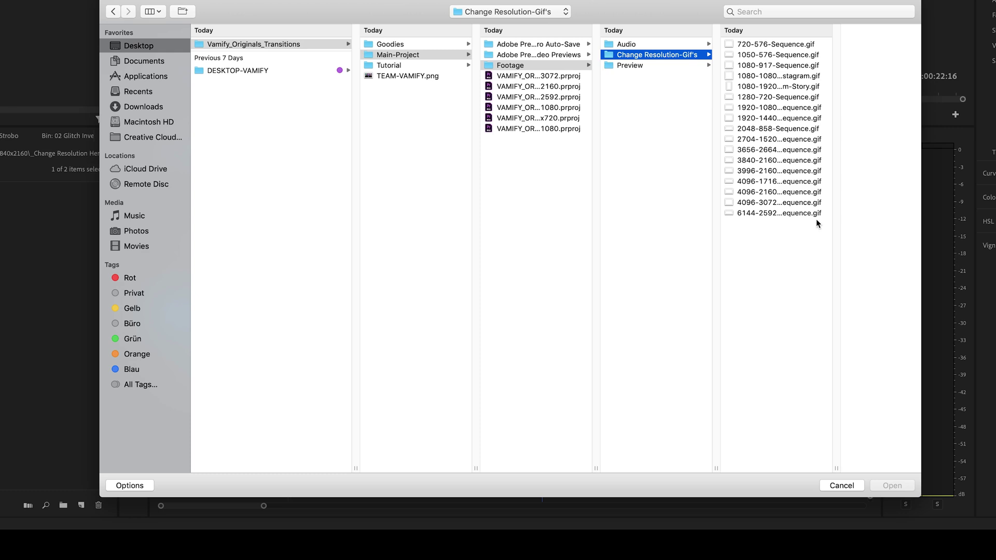
left_click_drag(835, 467, 914, 461)
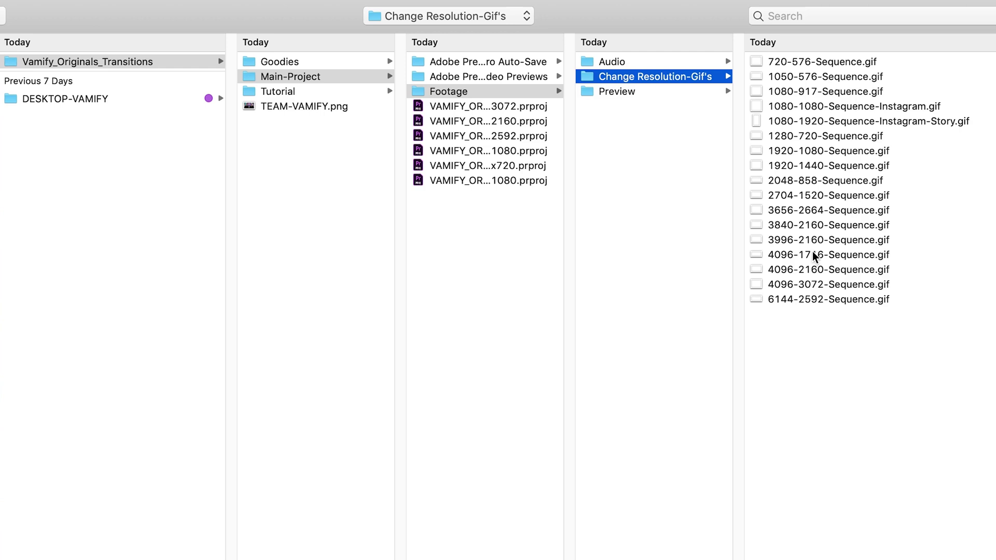
left_click(331, 94)
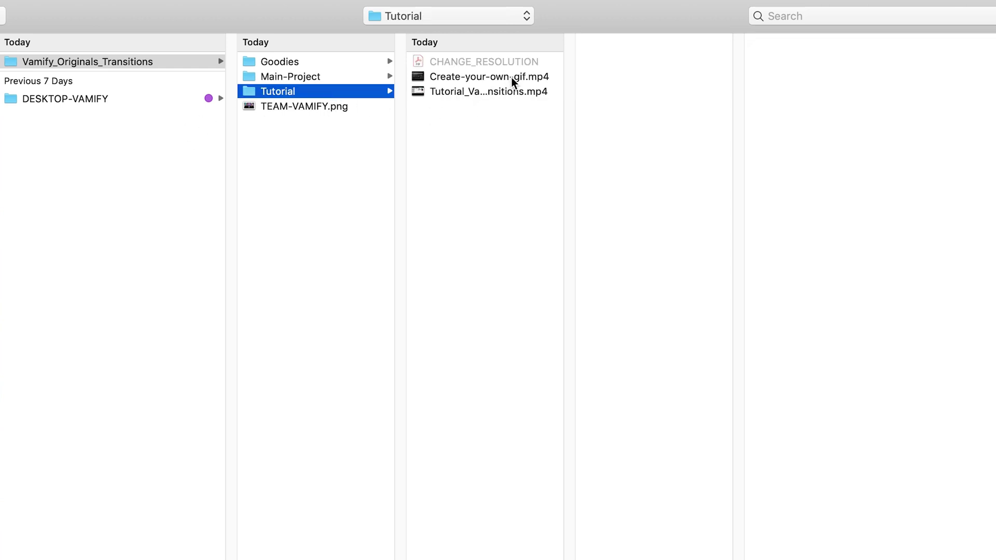
left_click(512, 77)
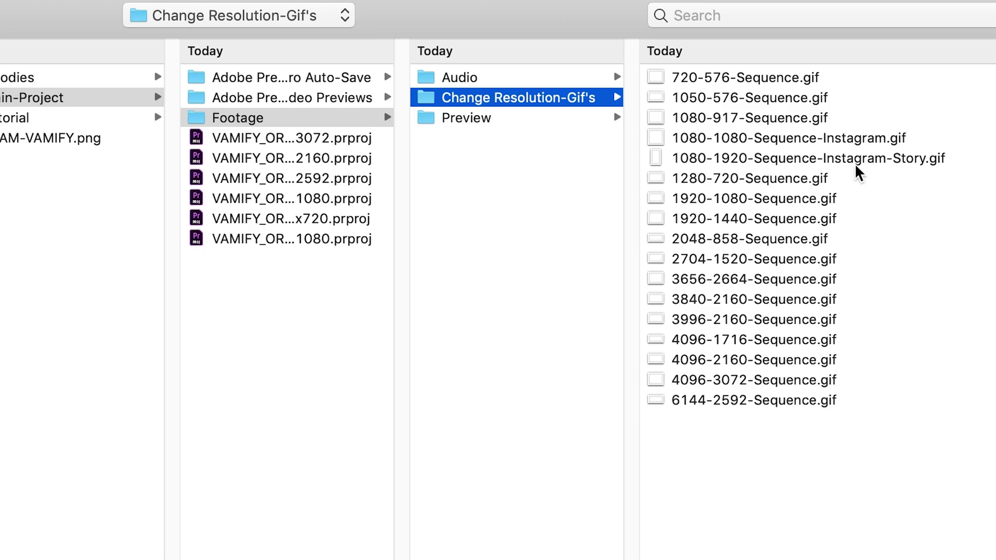
left_click(881, 160)
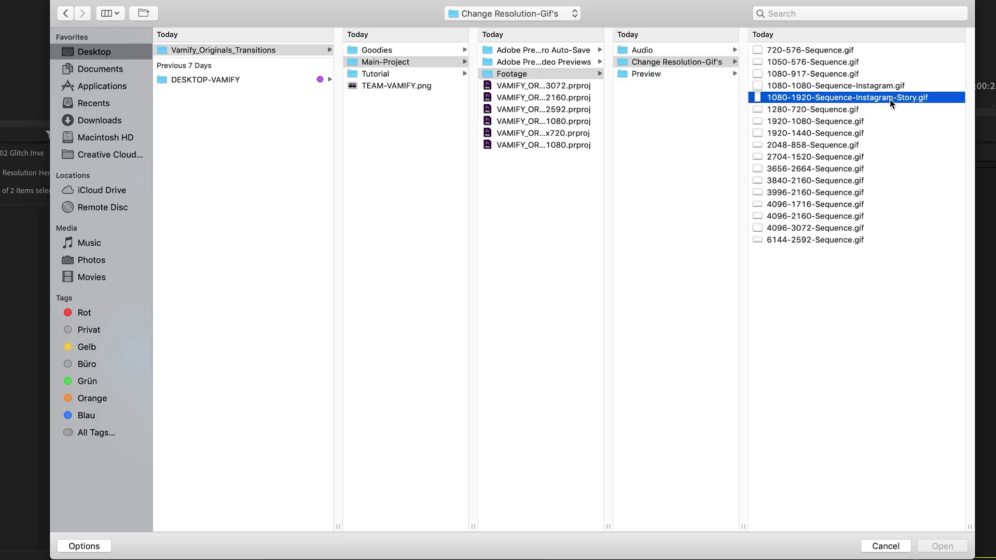
left_click(938, 547)
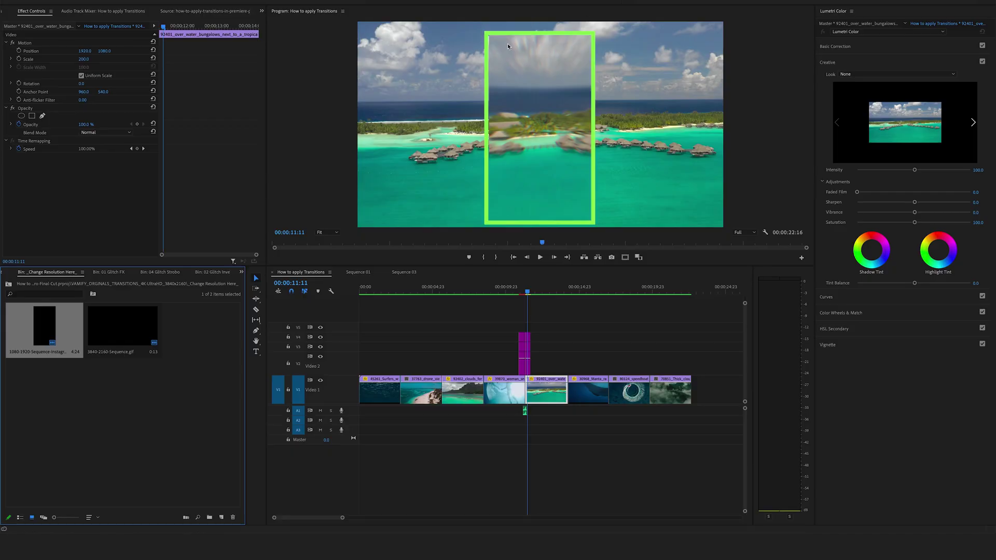
Set the How to apply Transitions sequence frame size to 1080 wide for a vertical 1080 × 1920 frame
left_click(580, 355)
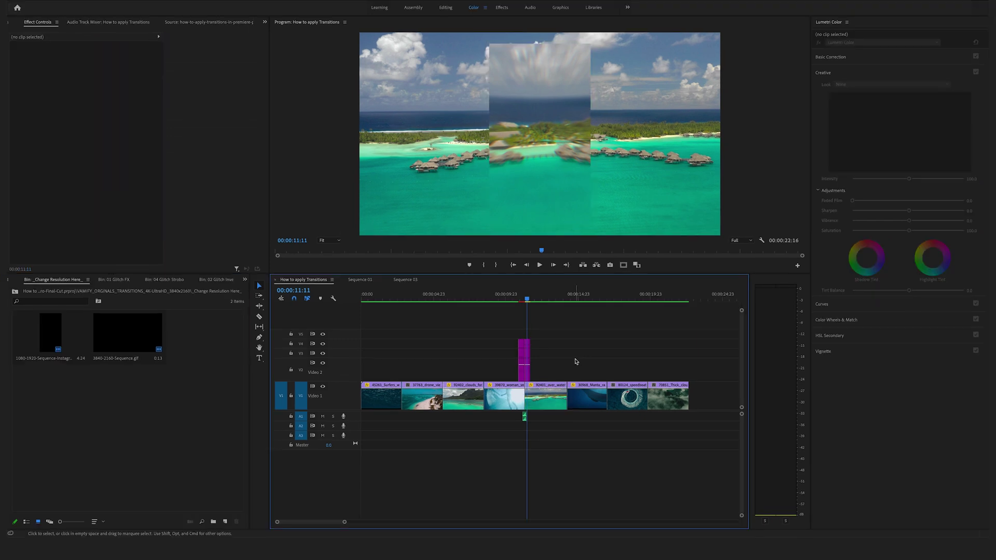
left_click(130, 6)
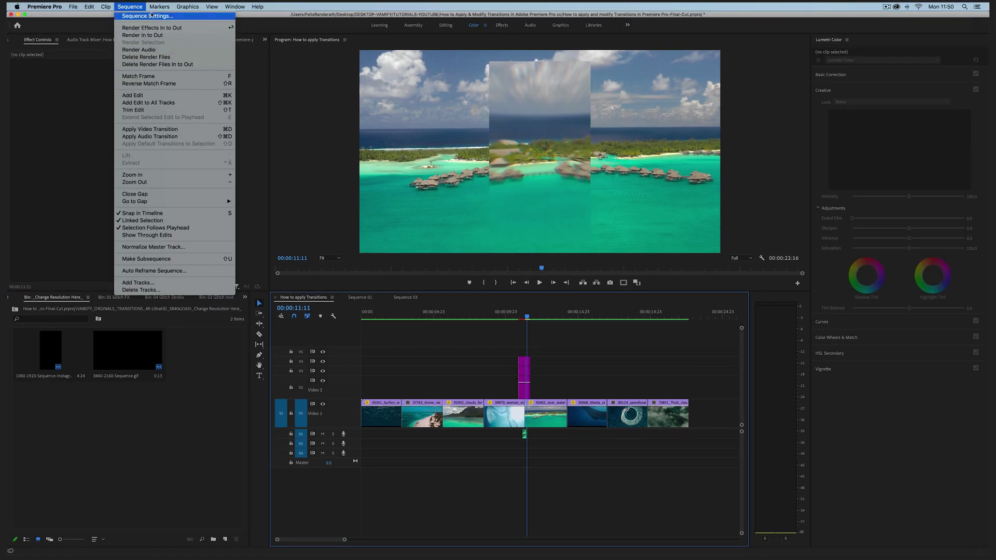
left_click(150, 16)
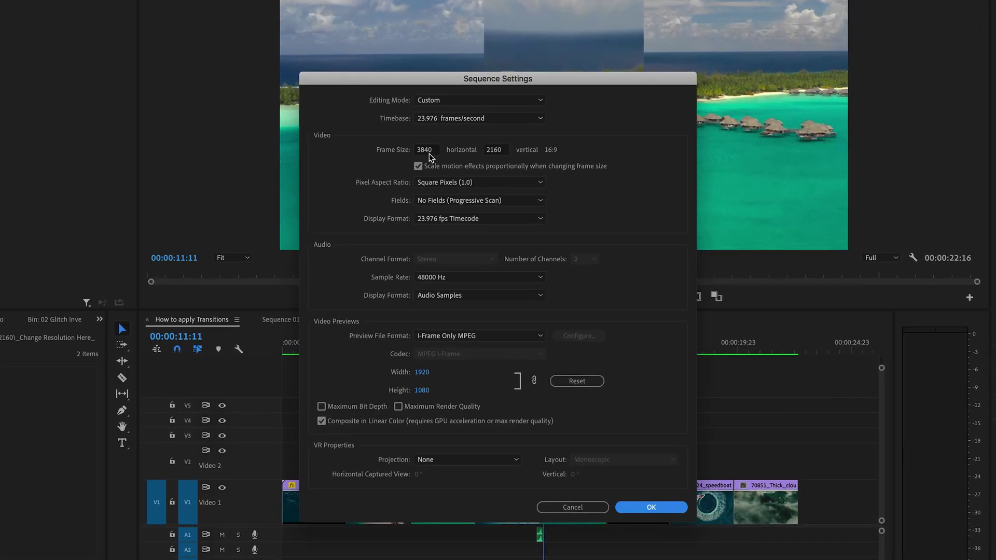
left_click(425, 149)
type("1080")
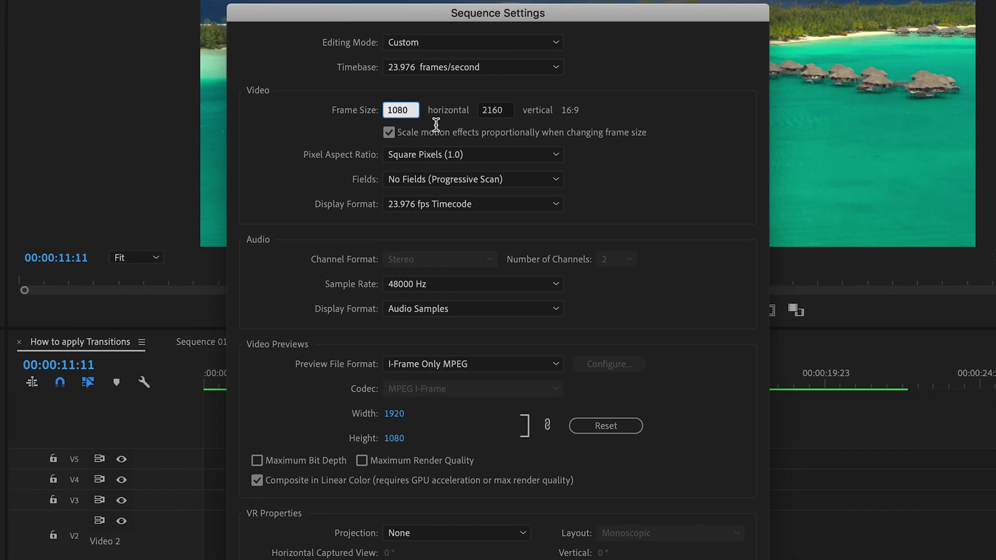
left_click(496, 109)
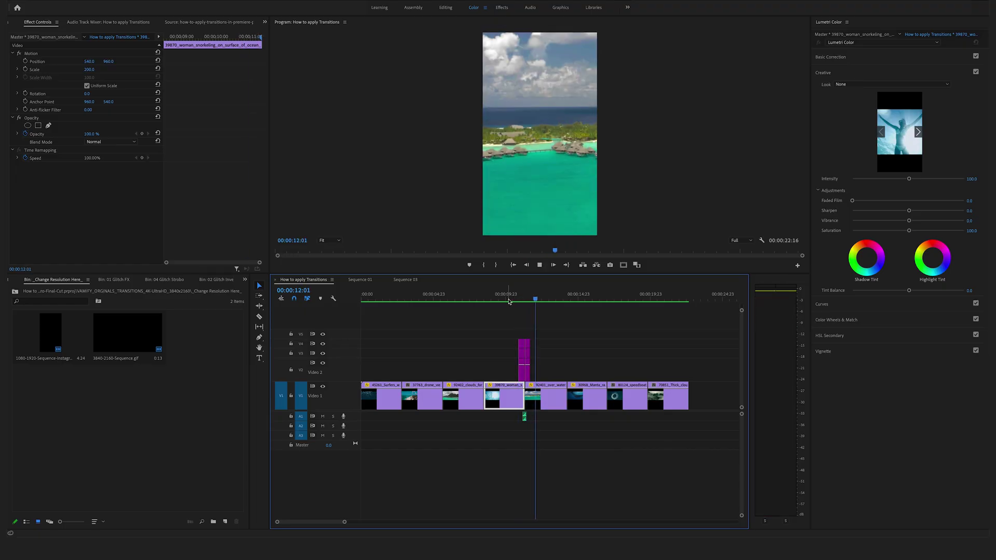
left_click(509, 302)
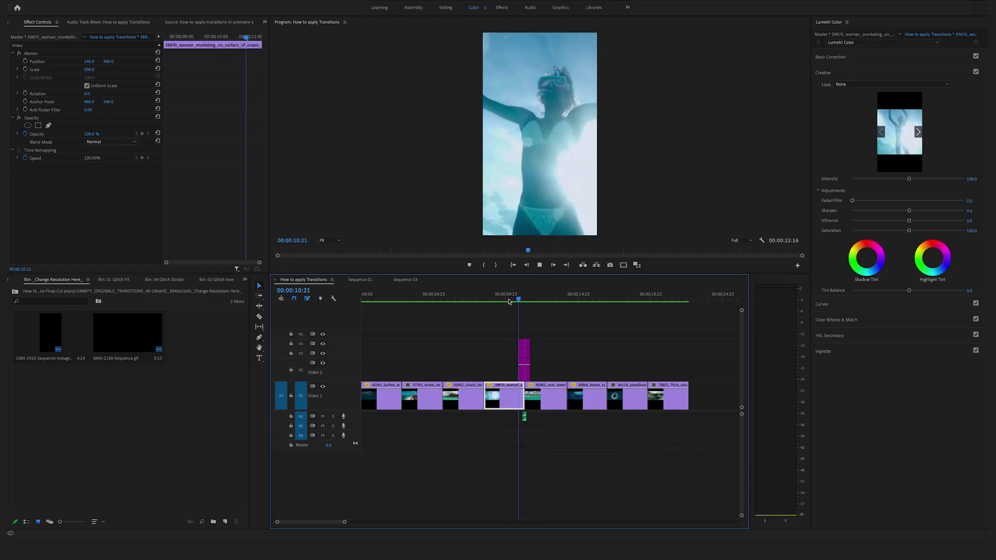
key("space")
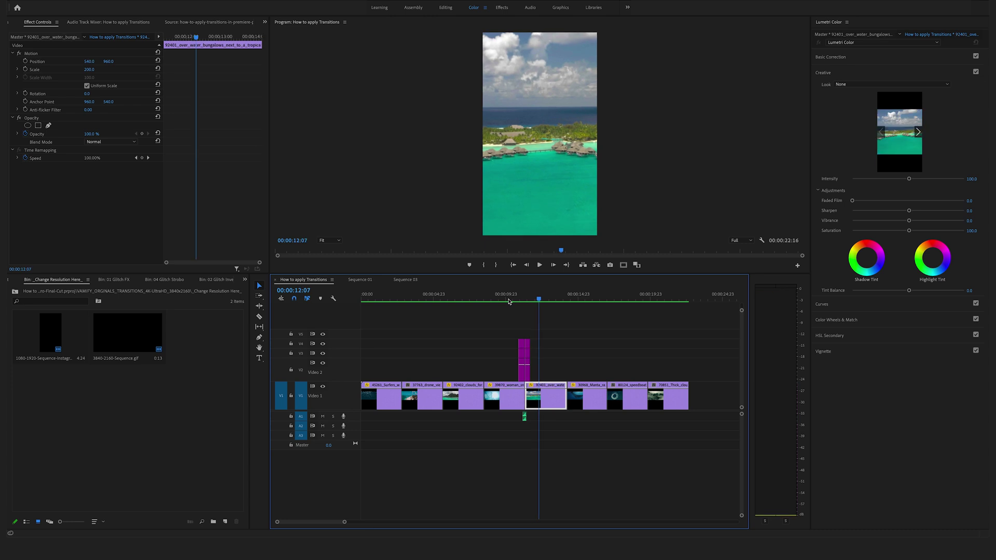